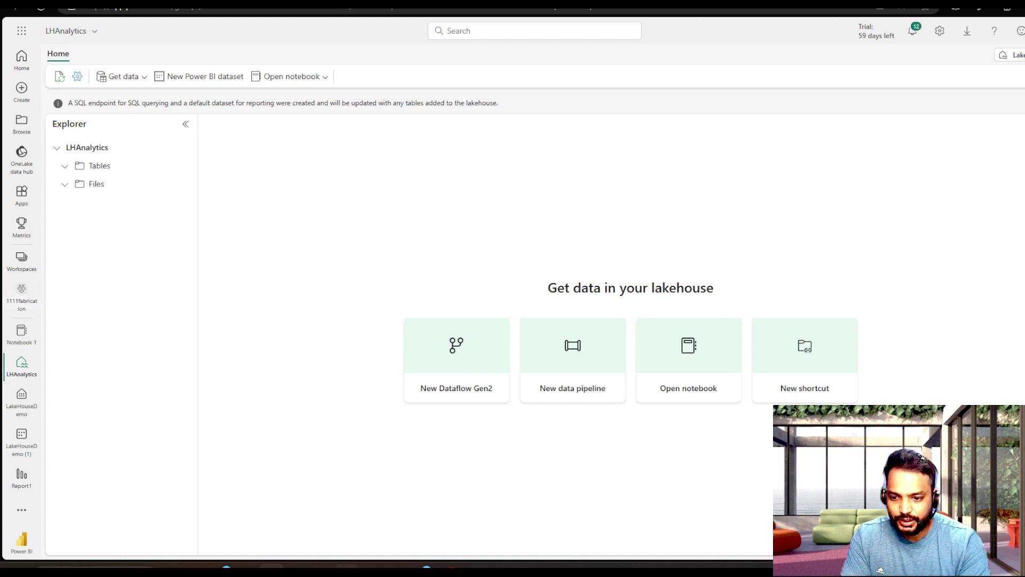
Switch to the Databricks Onelake notebook and comment out the OneLake write line in Cmd 3
mouse_move(346, 567)
click(346, 512)
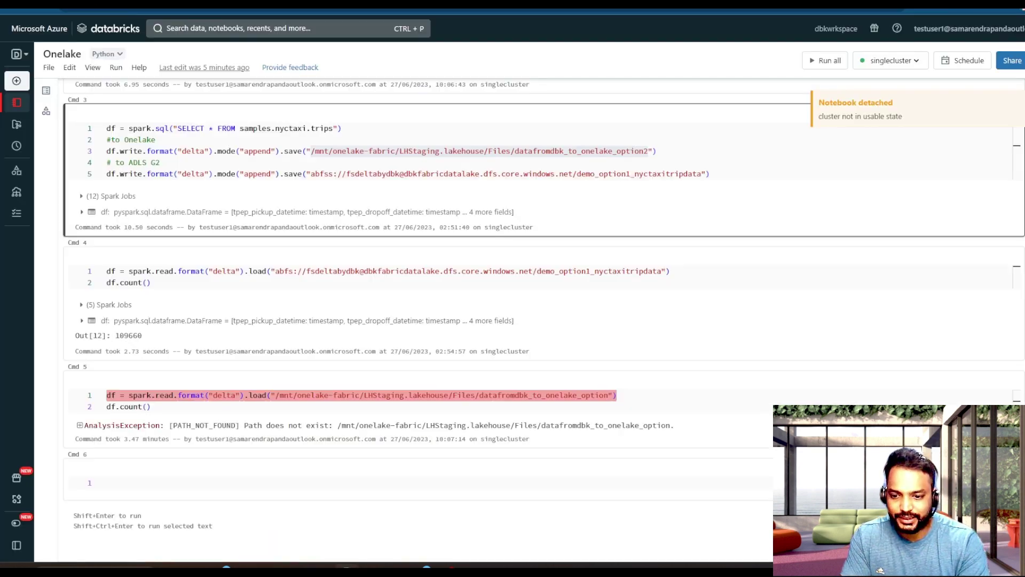
scroll(407, 263, up, 4)
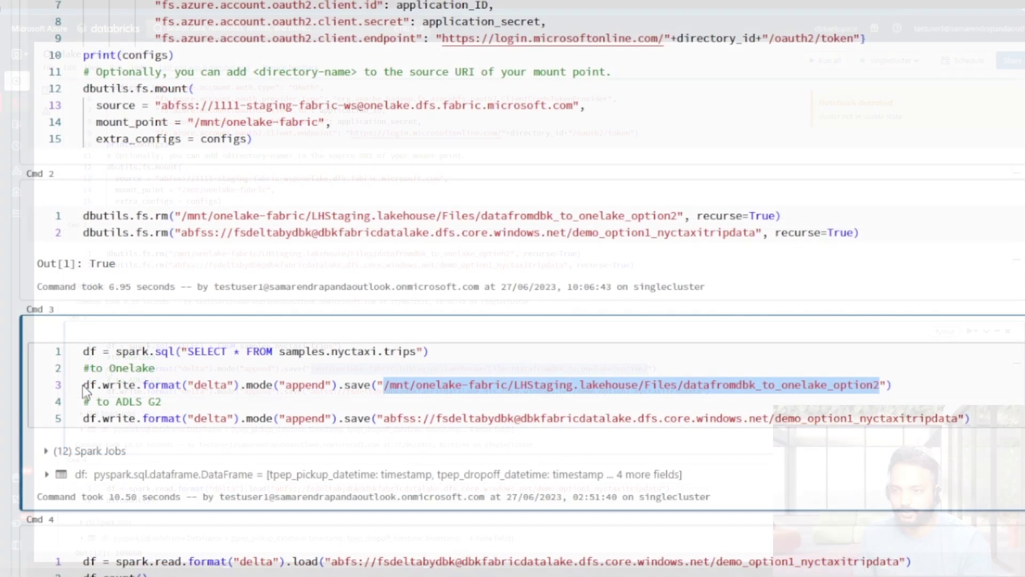
click(106, 369)
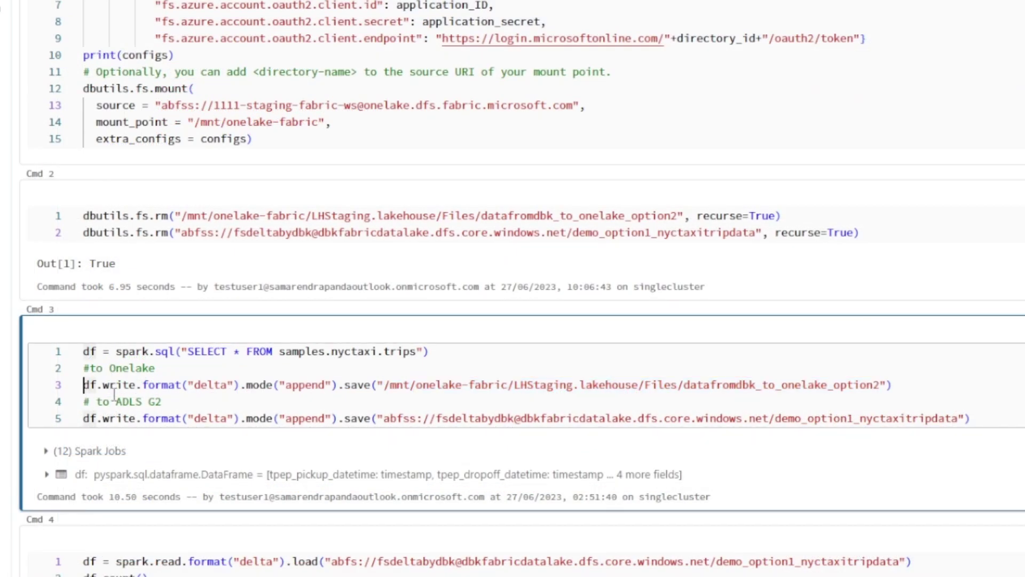
text(#)
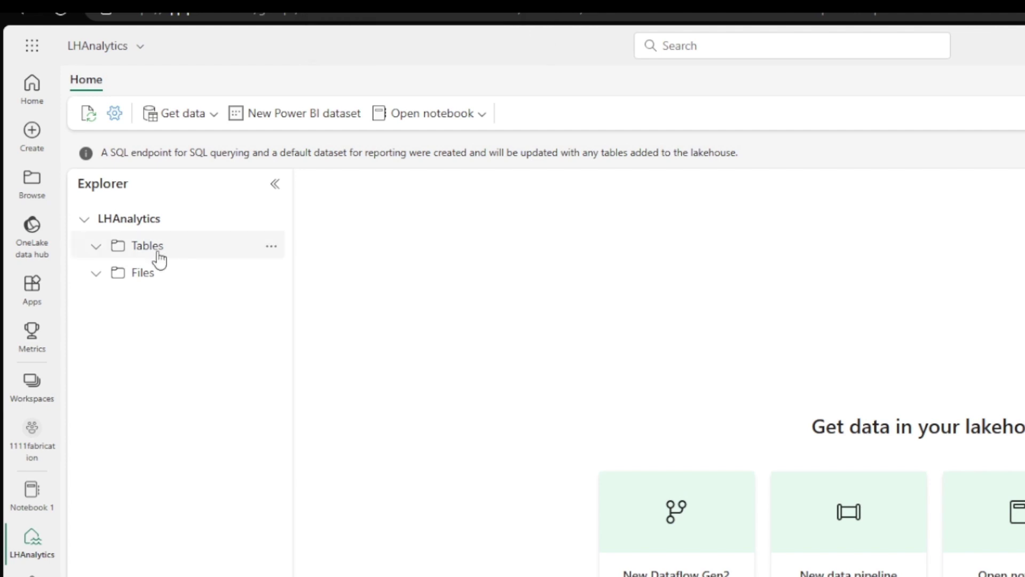
click(271, 245)
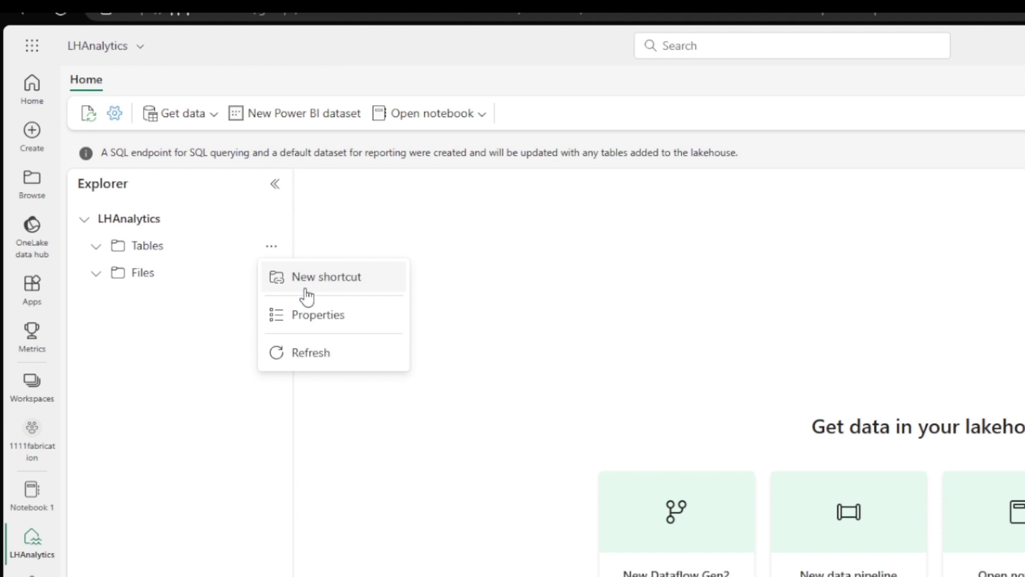
click(307, 296)
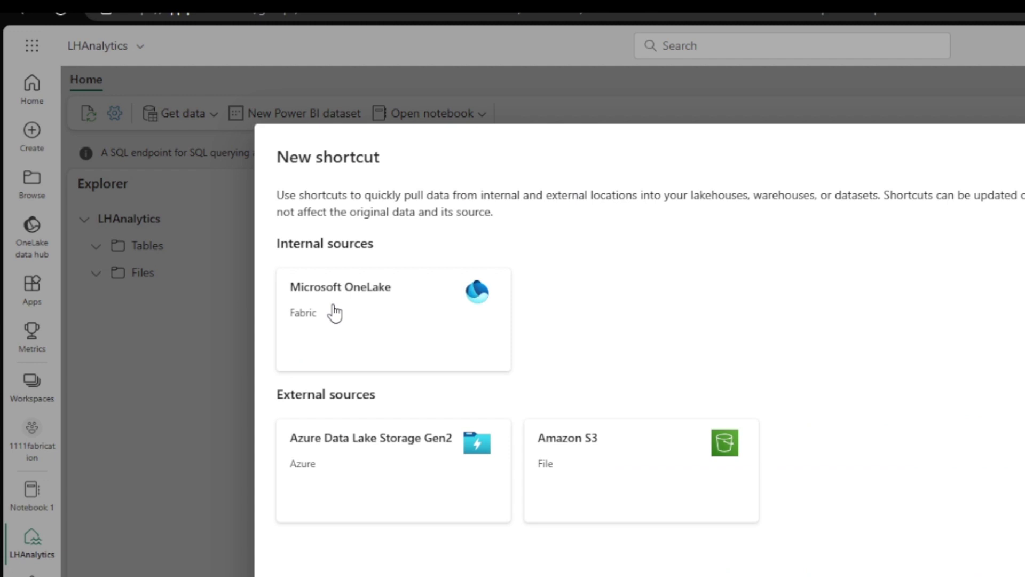
click(448, 487)
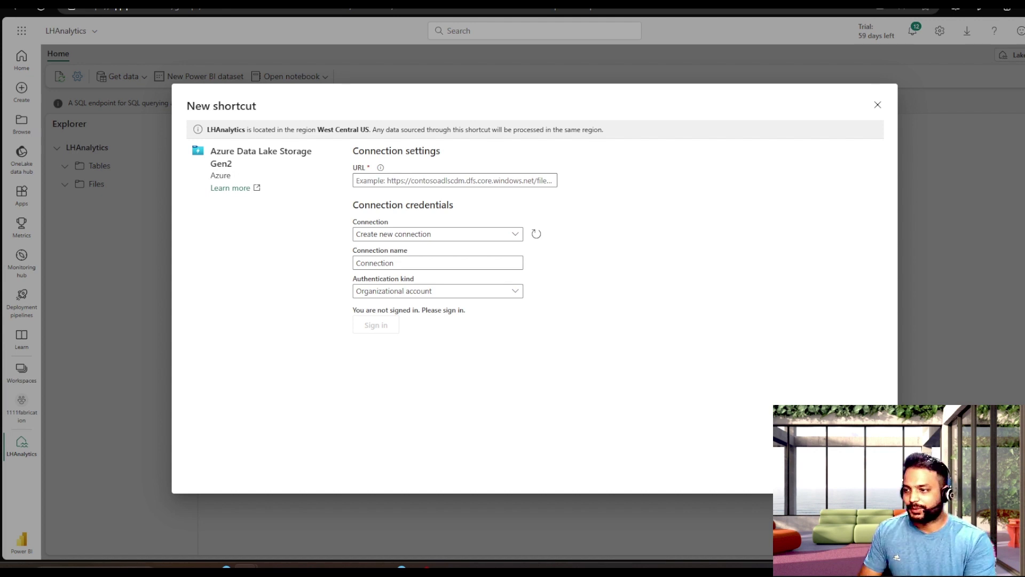
click(406, 180)
text(https://)
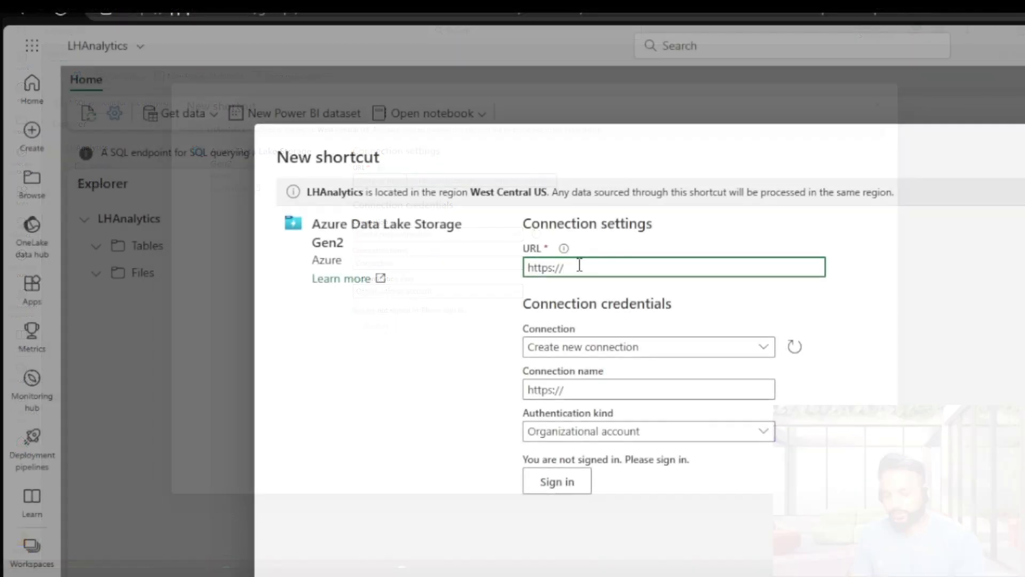
text(dbkfabricdatalake.dfs.core.windows.net/)
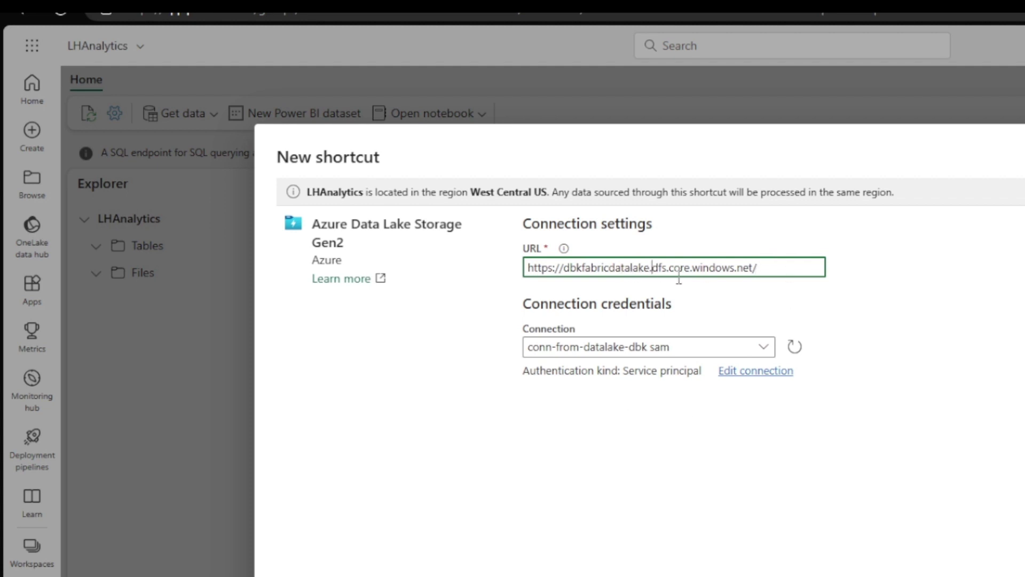
text(1)
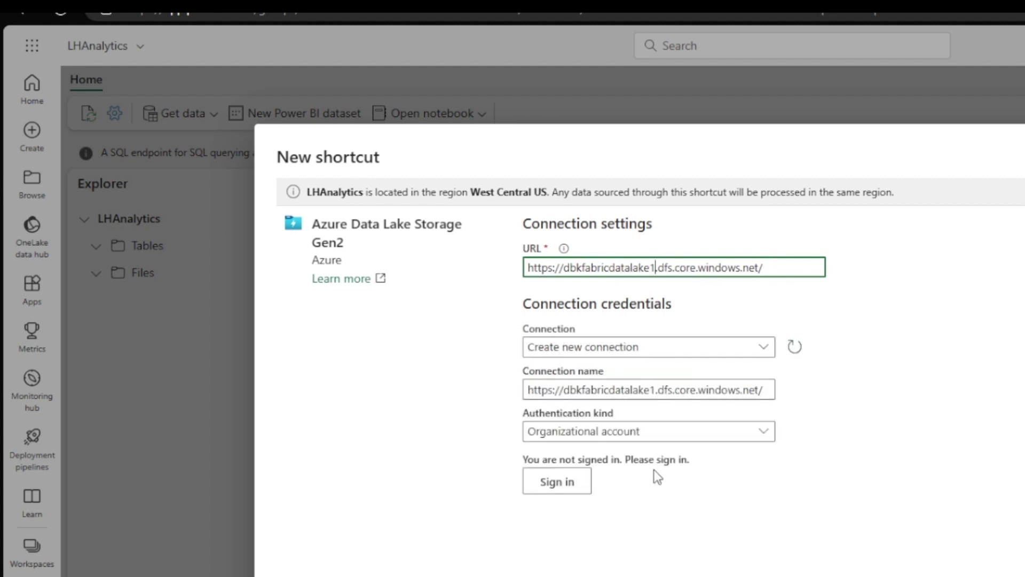
click(591, 433)
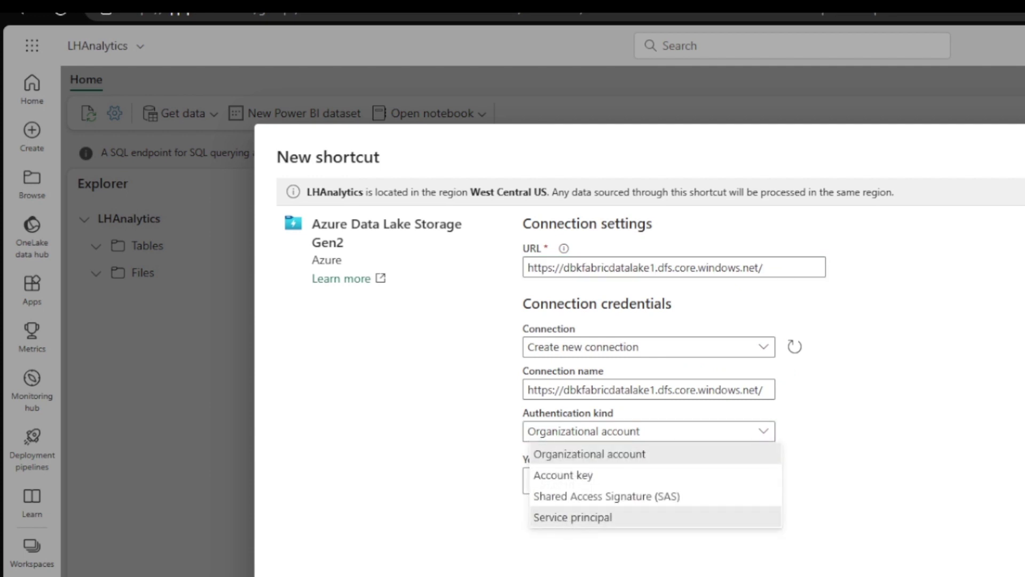
click(565, 517)
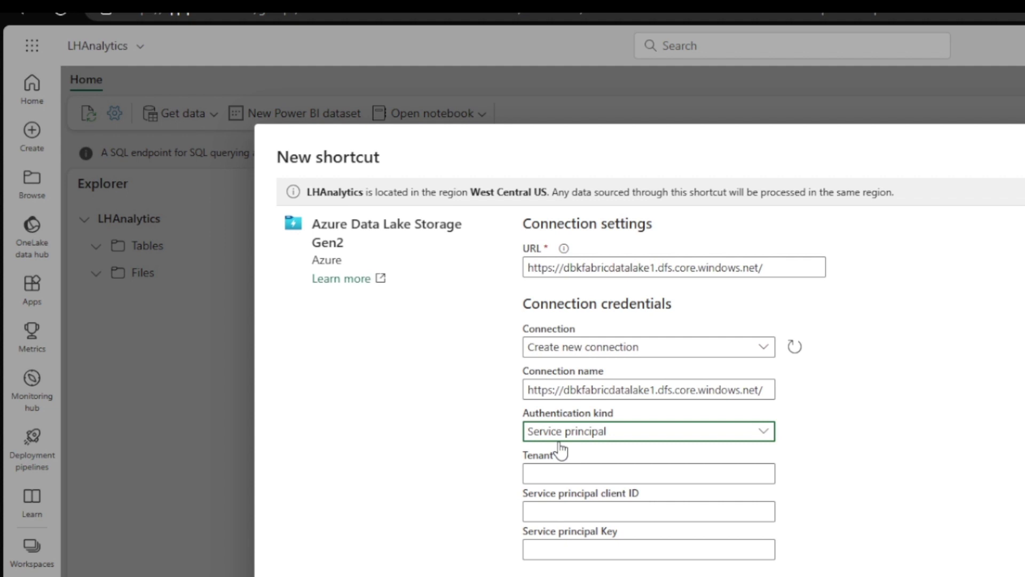
click(650, 267)
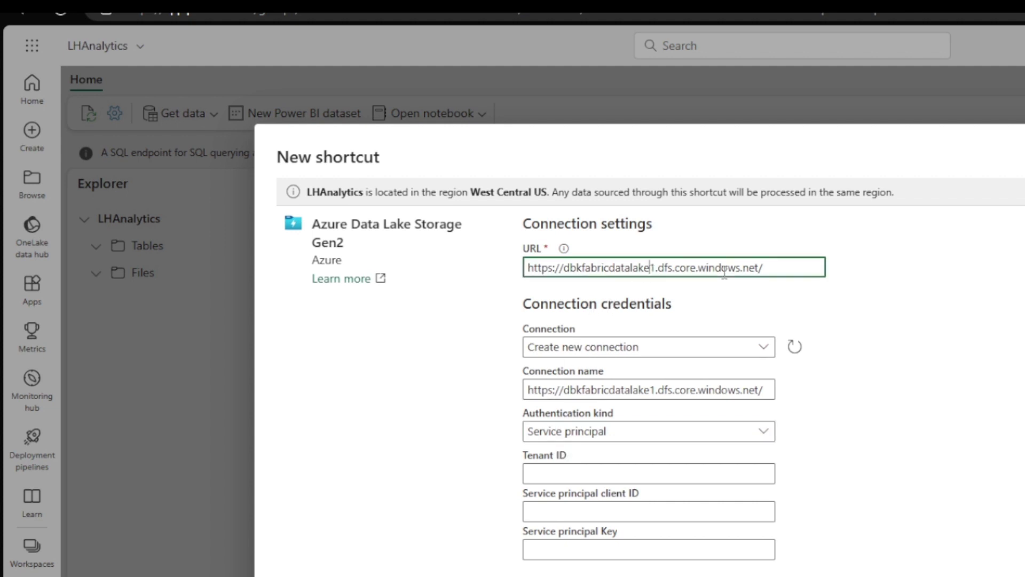
key(BackSpace)
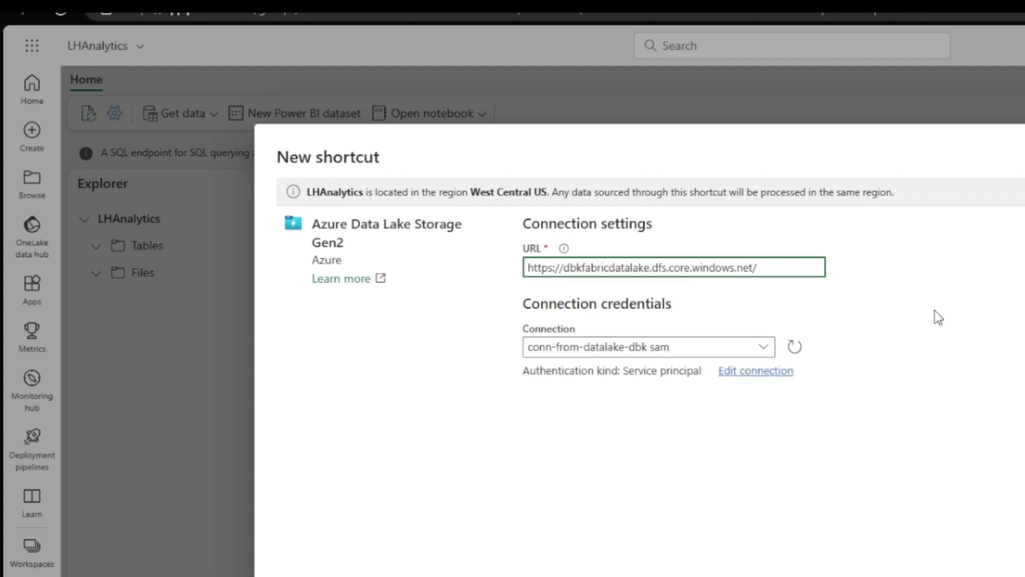
Continue with the existing data lake connection and set the shortcut's sub path to /fsdeltabydbk/demo_option1_nyctaxitripdata/
click(960, 415)
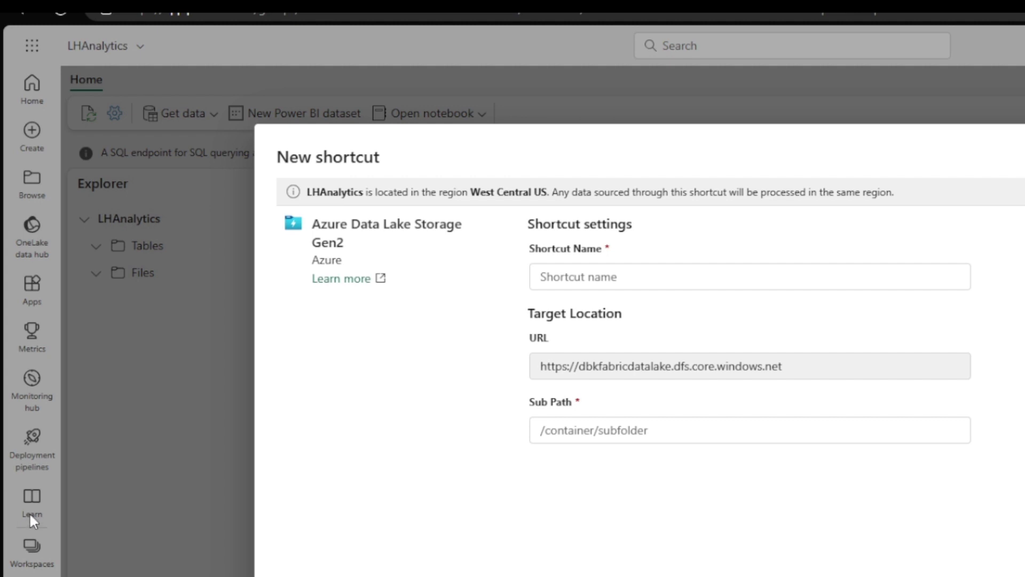
click(586, 433)
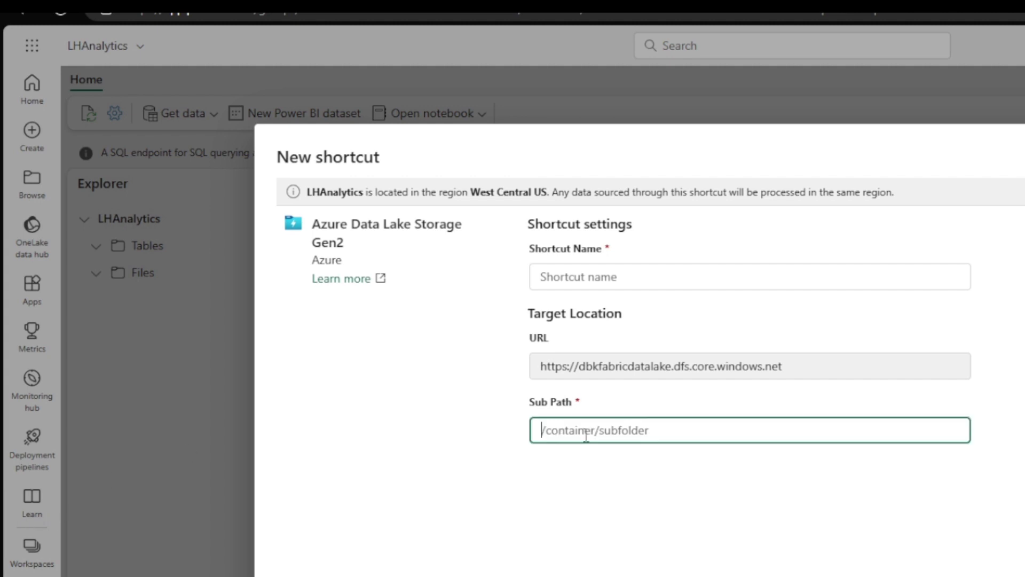
text(/fsdeltalydbk/)
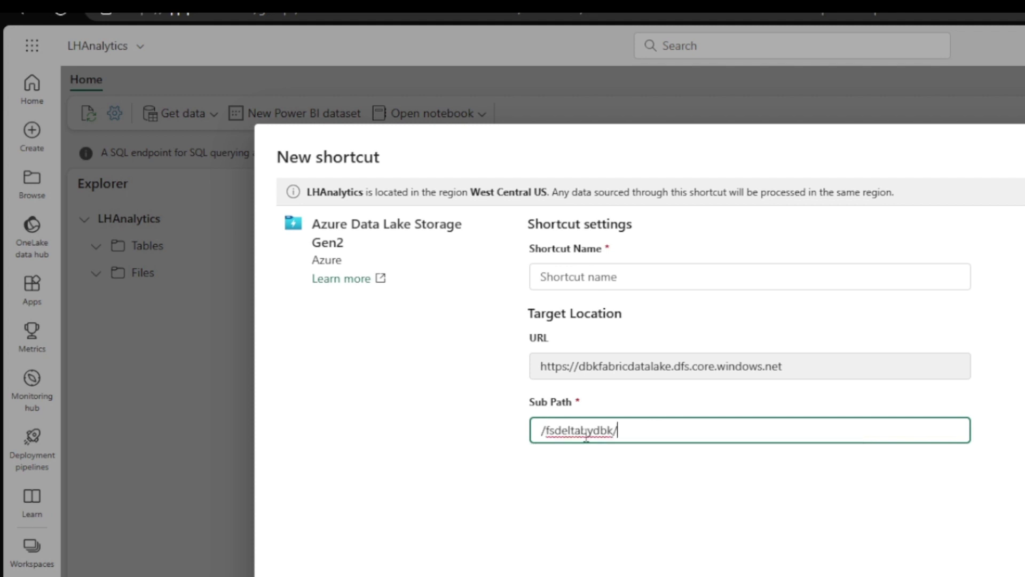
key(Tab)
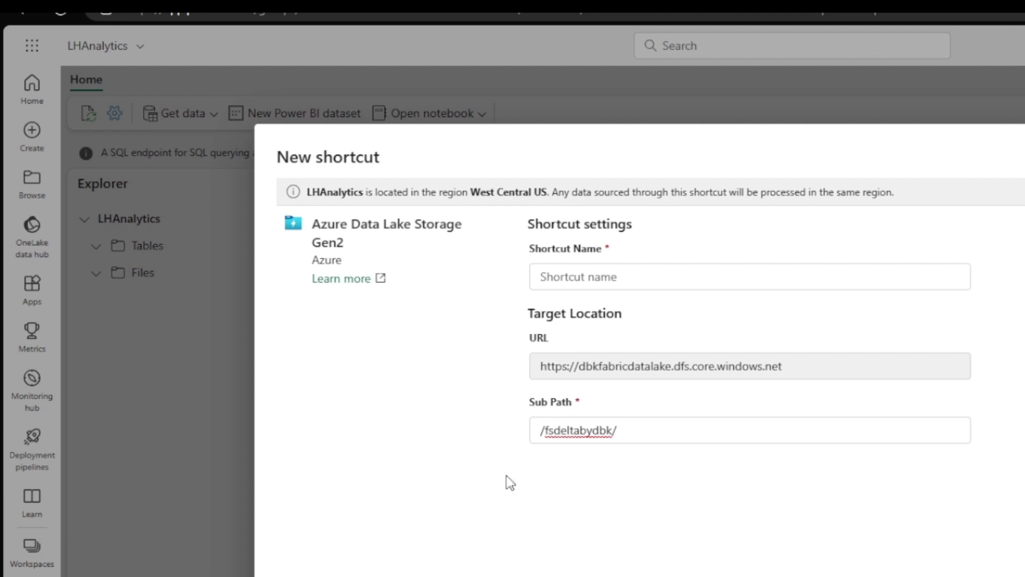
click(671, 430)
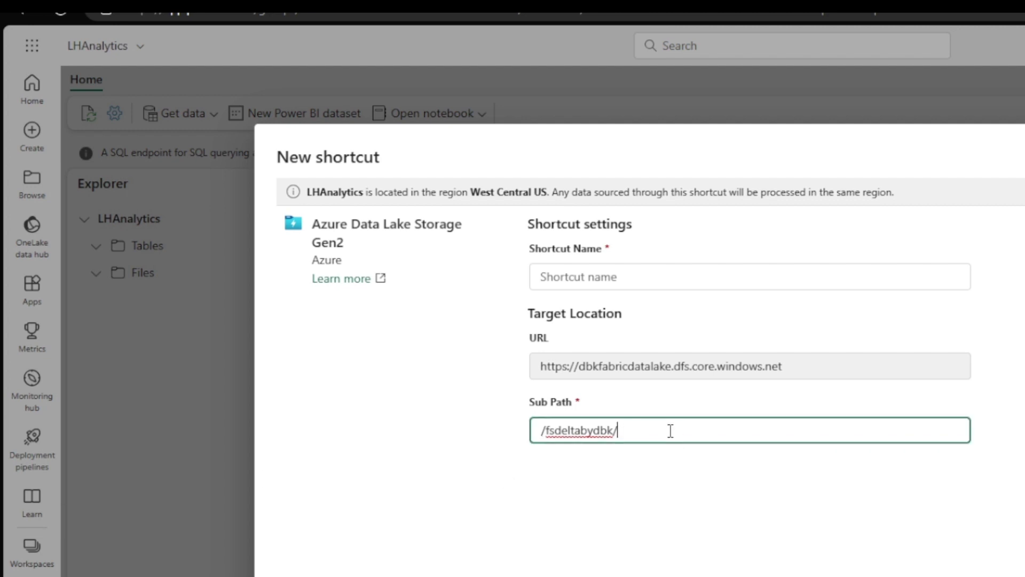
text(demo_option1_nyctaxitripdata)
text(/)
Name the shortcut table_from_dbk_option1
click(567, 276)
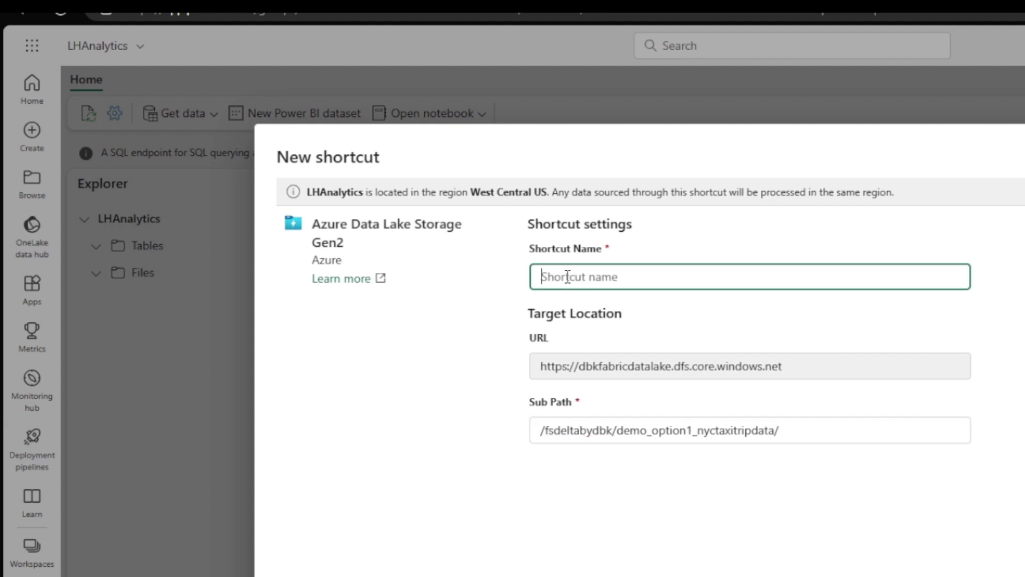
text(table)
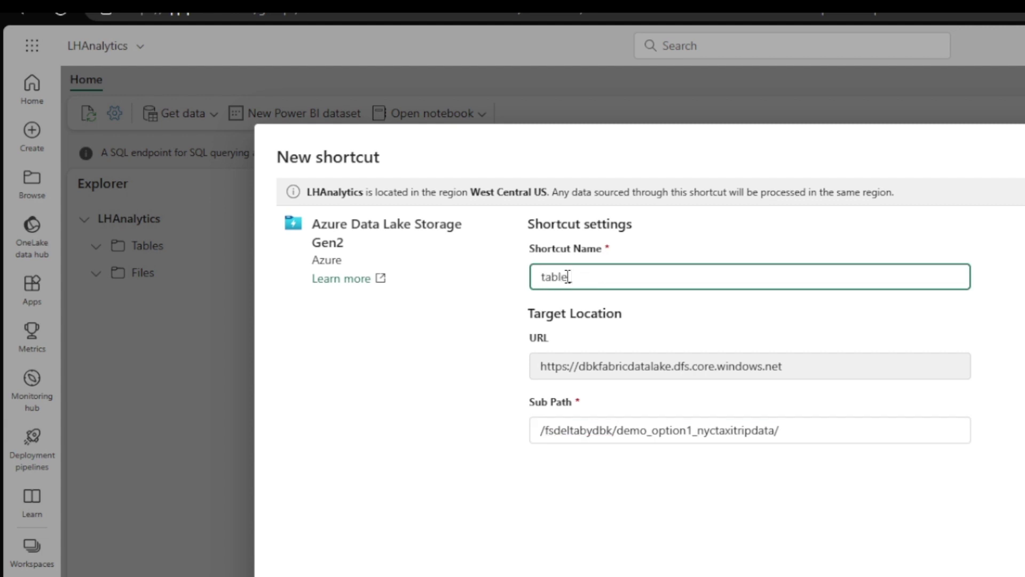
text(_from_dbk_option1)
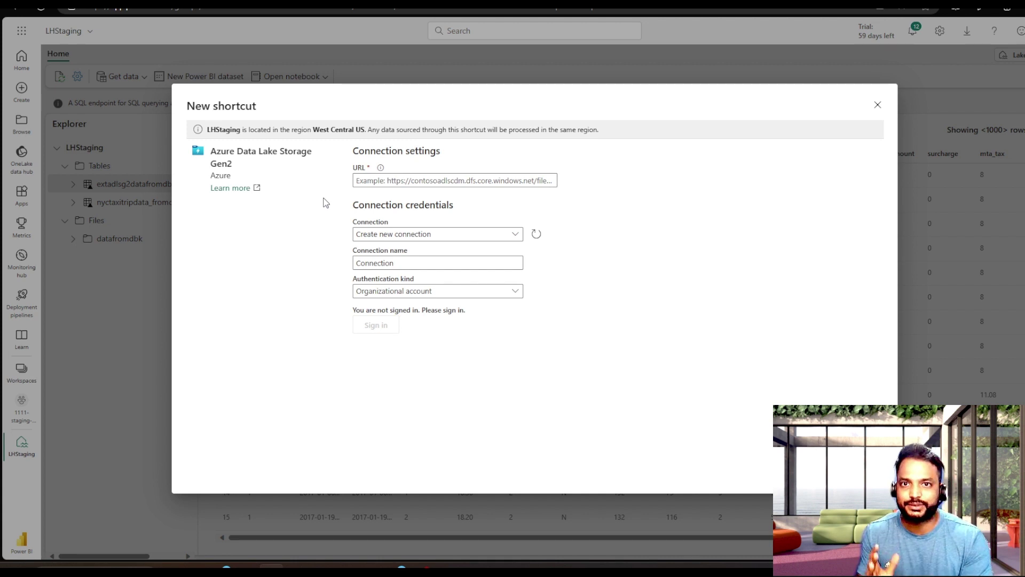
Dismiss the LHStaging shortcut dialog, return to the Databricks notebook, and in Cmd 3 enable the OneLake write while commenting out the ADLS G2 write
key(Escape)
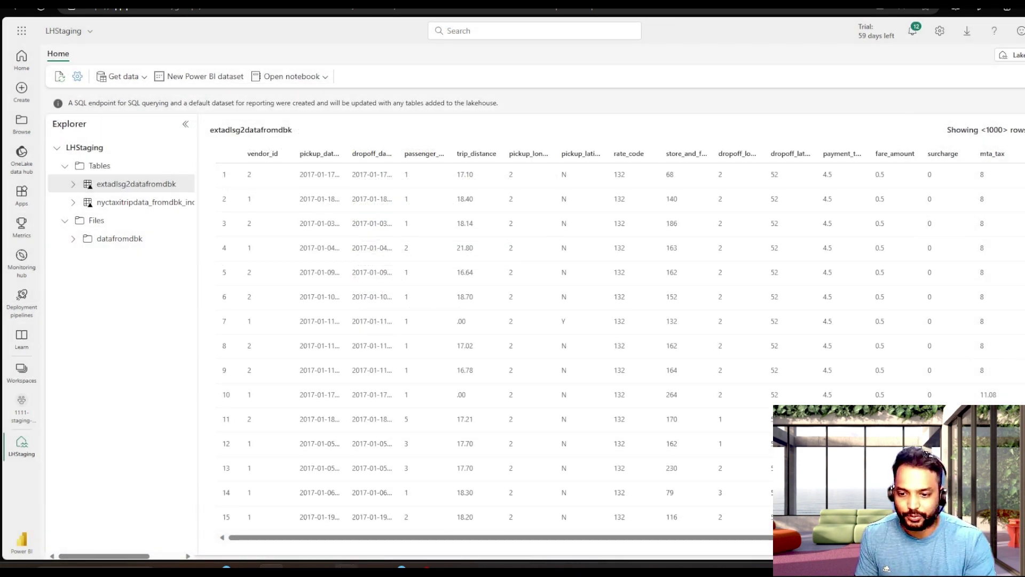
click(347, 567)
scroll(288, 278, up, 2)
scroll(288, 278, up, 2)
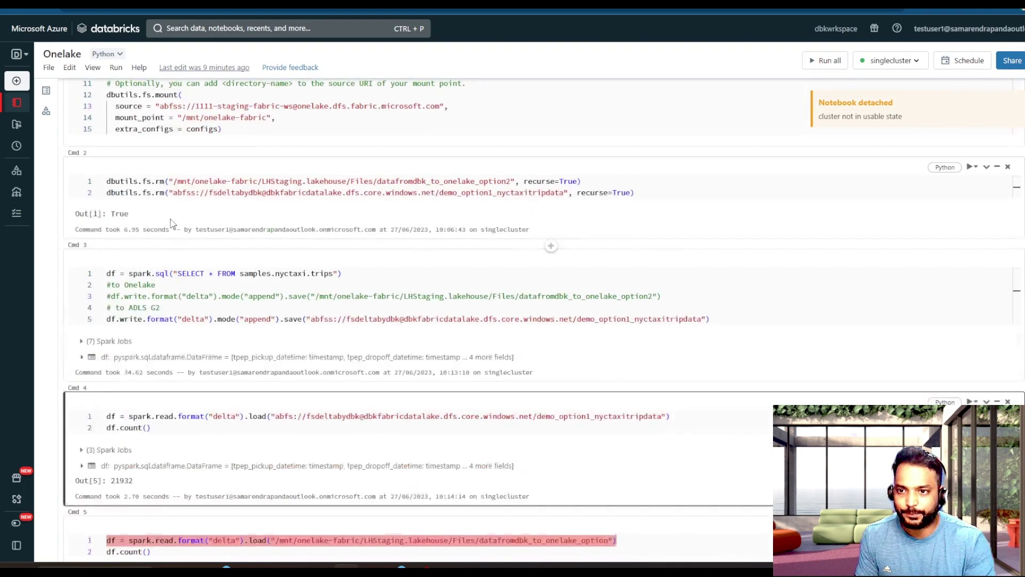
click(112, 297)
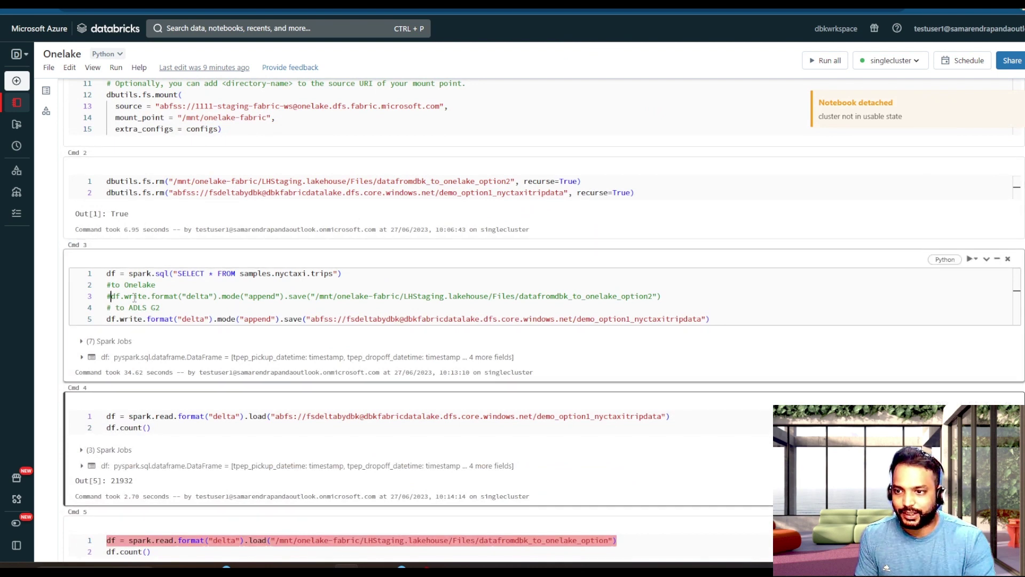
key(BackSpace)
key(Down)
key(Down)
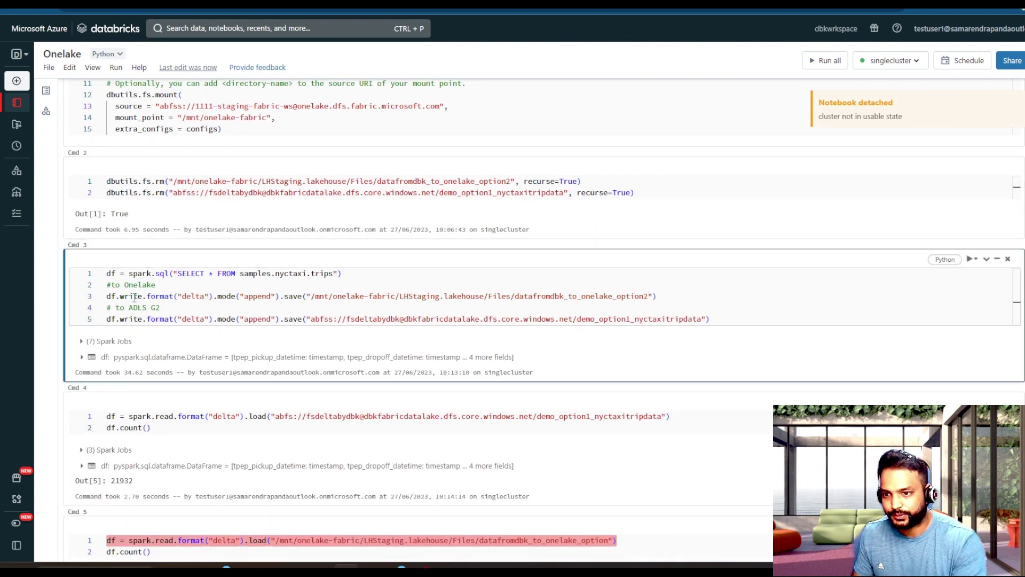
text(#)
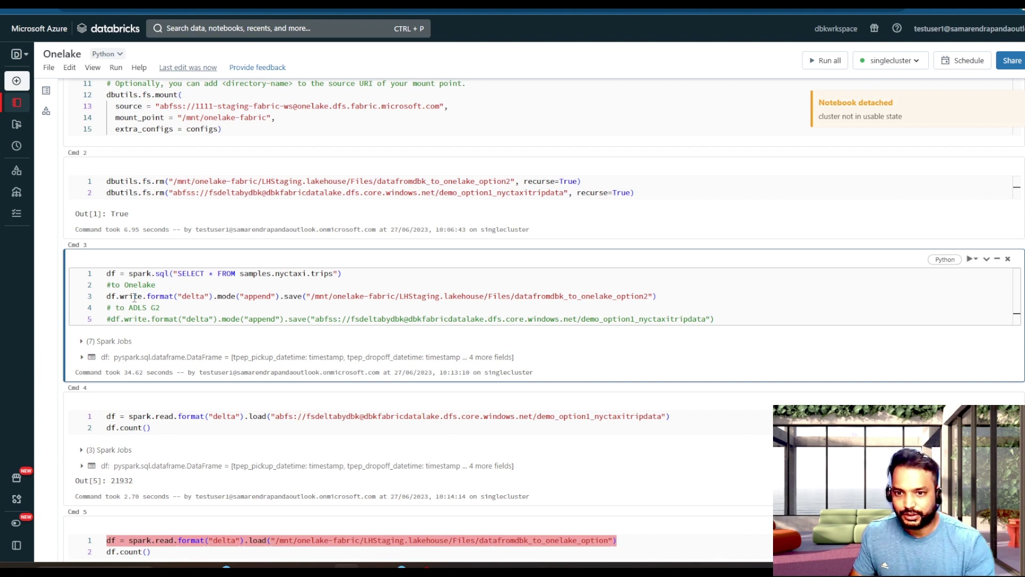
Examine the OneLake mount path in Cmd 3 and the mount configuration in Cmd 1, including its OAuth settings and abfss source address
click(312, 297)
drag(312, 297, 396, 291)
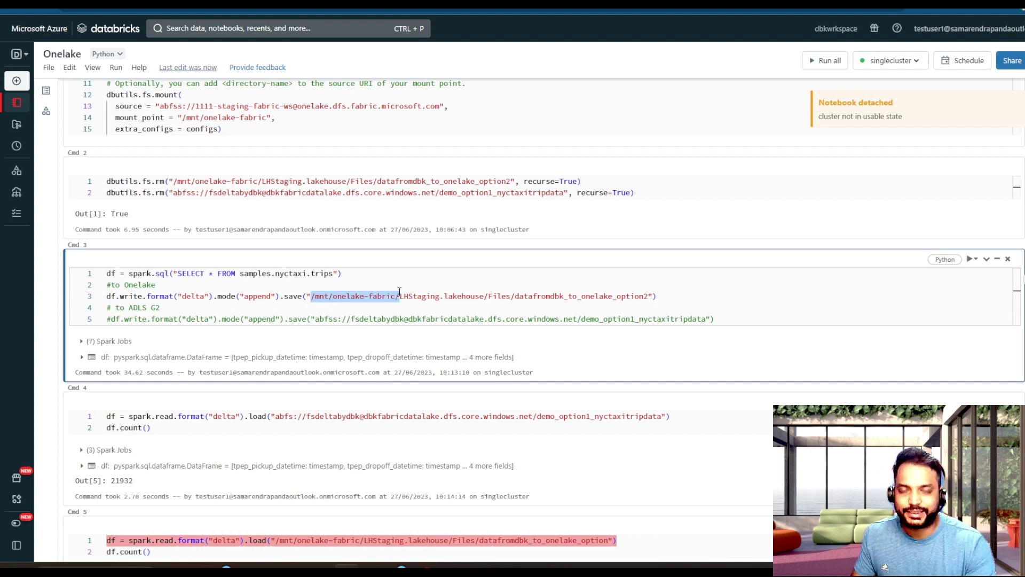
scroll(399, 291, up, 3)
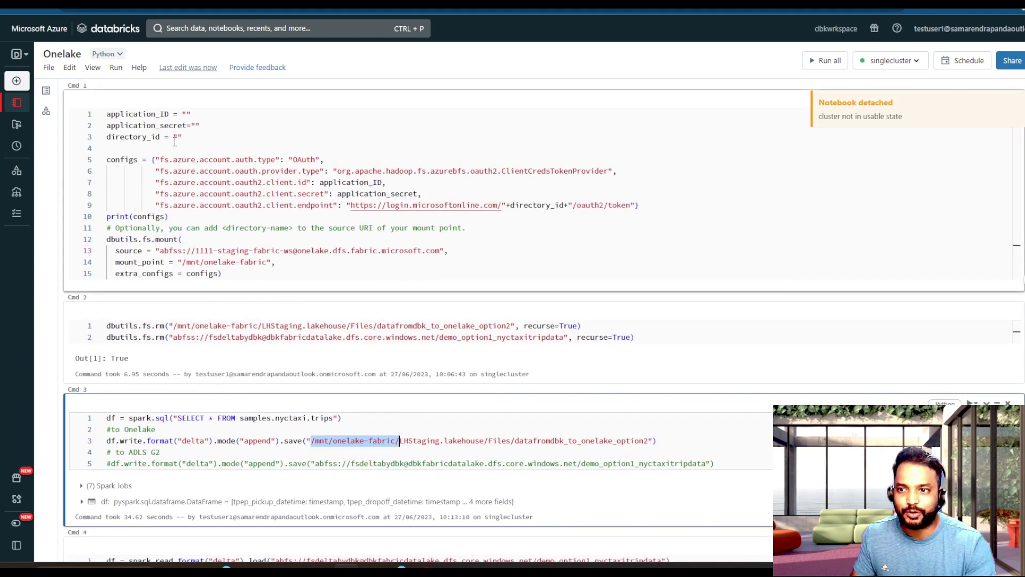
drag(239, 274, 103, 94)
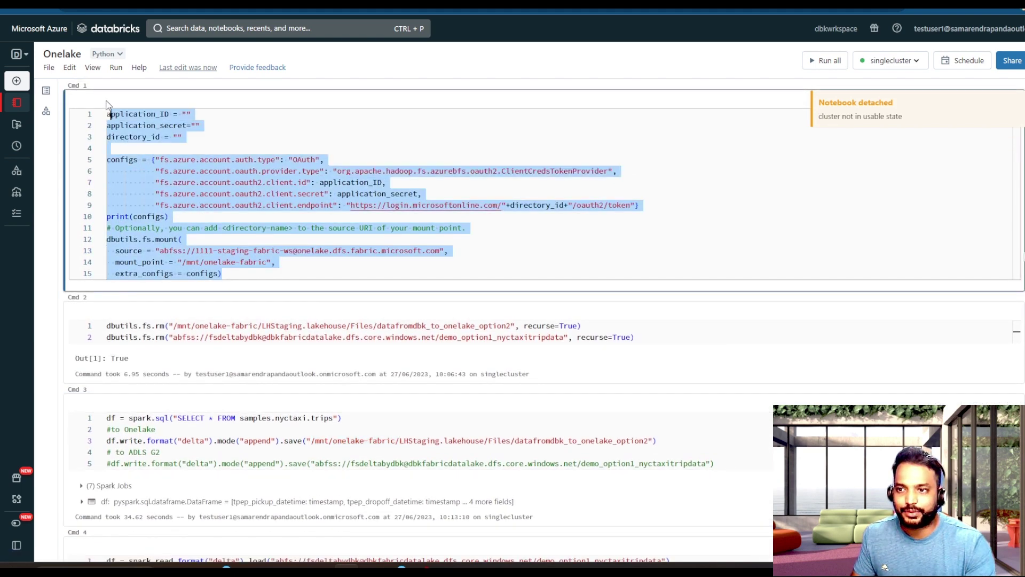
click(193, 252)
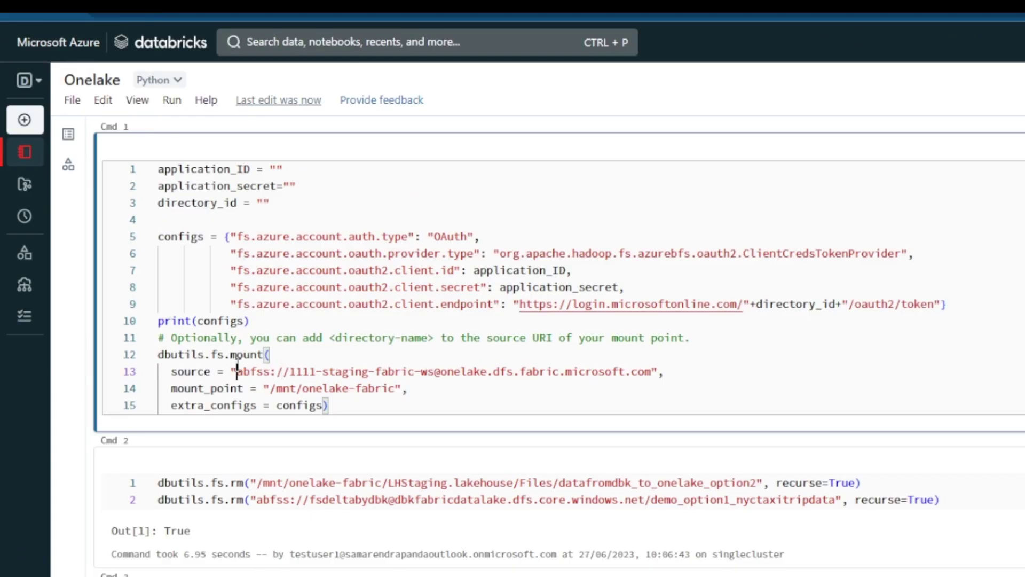
drag(237, 371, 270, 371)
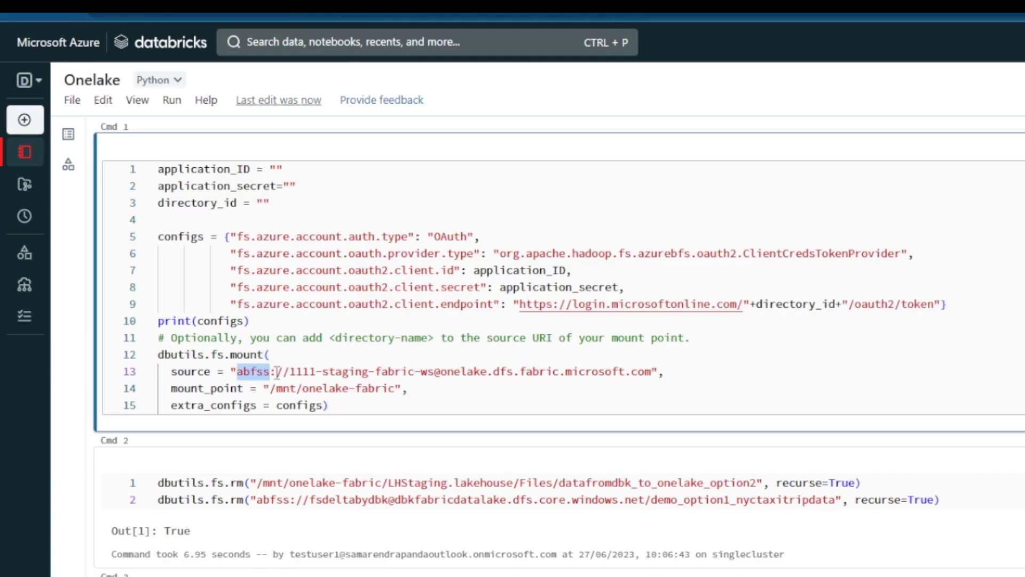
drag(290, 371, 650, 371)
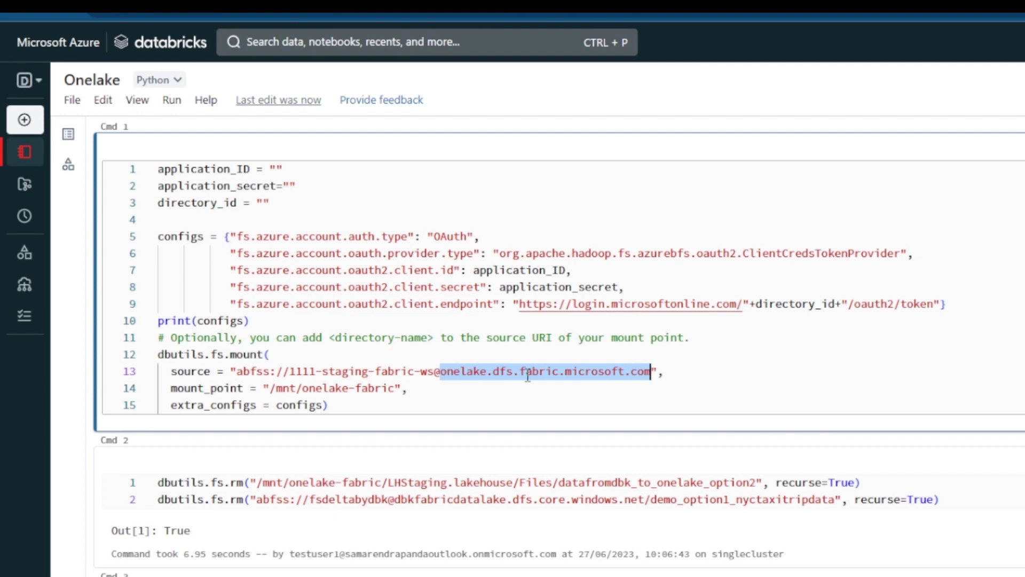
scroll(527, 374, down, 2)
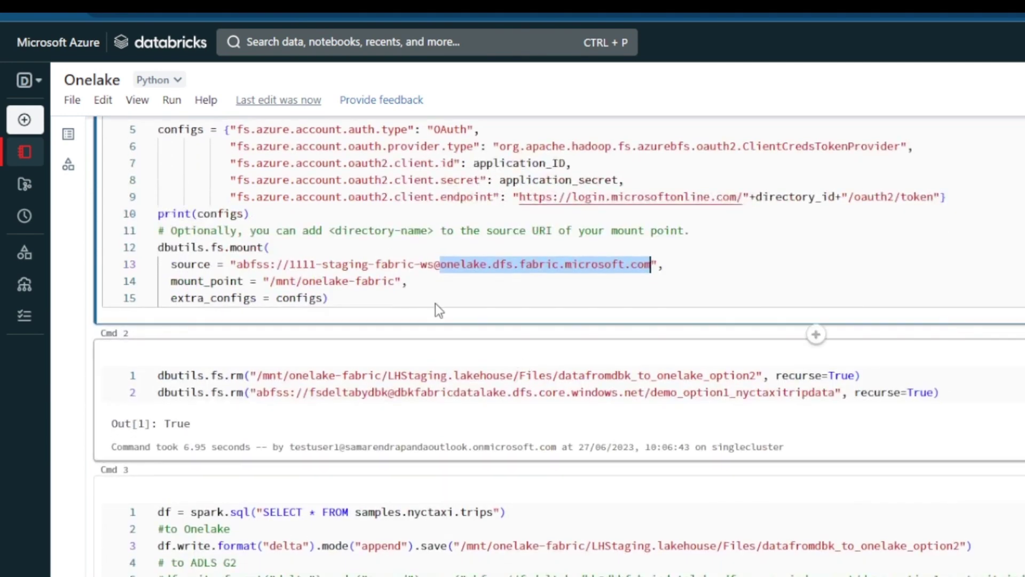
scroll(416, 291, up, 1)
scroll(399, 272, up, 1)
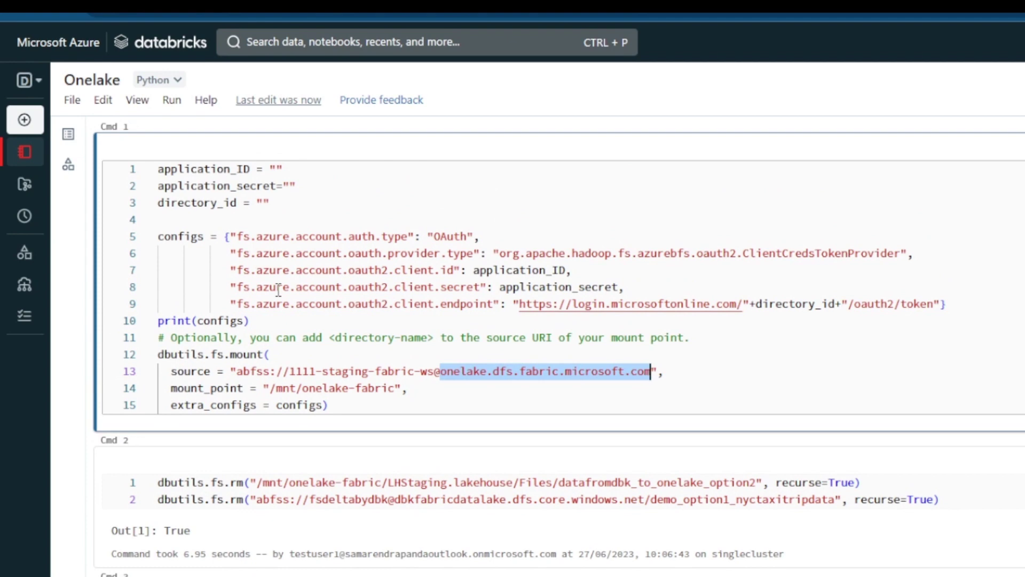
Run Cmd 3 to write the samples.nyctaxi.trips data in Delta format to datafromdbk_to_onelake_option2 in the mounted LHStaging lakehouse
scroll(278, 290, down, 3)
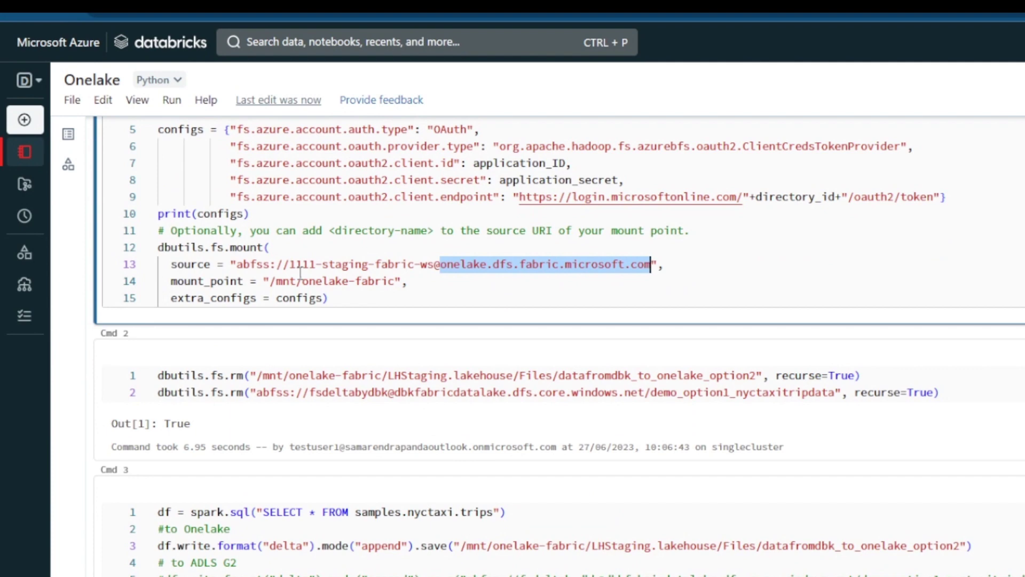
scroll(300, 272, down, 6)
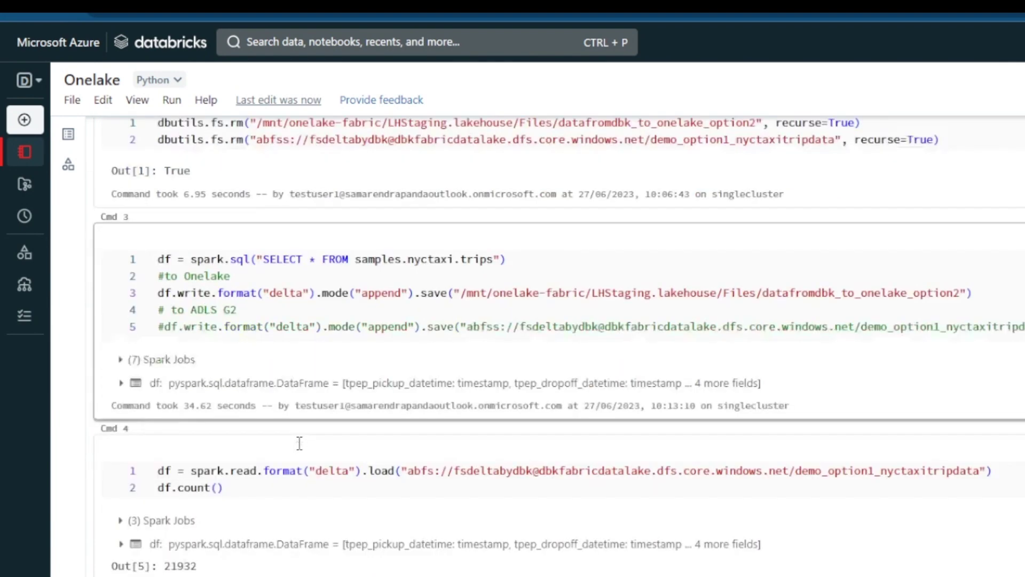
scroll(299, 443, up, 1)
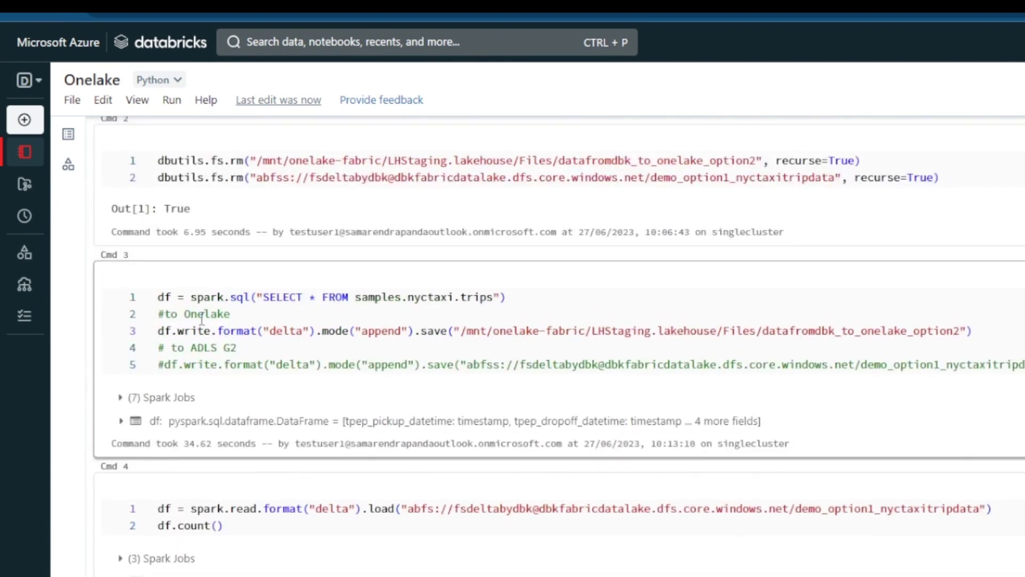
click(956, 320)
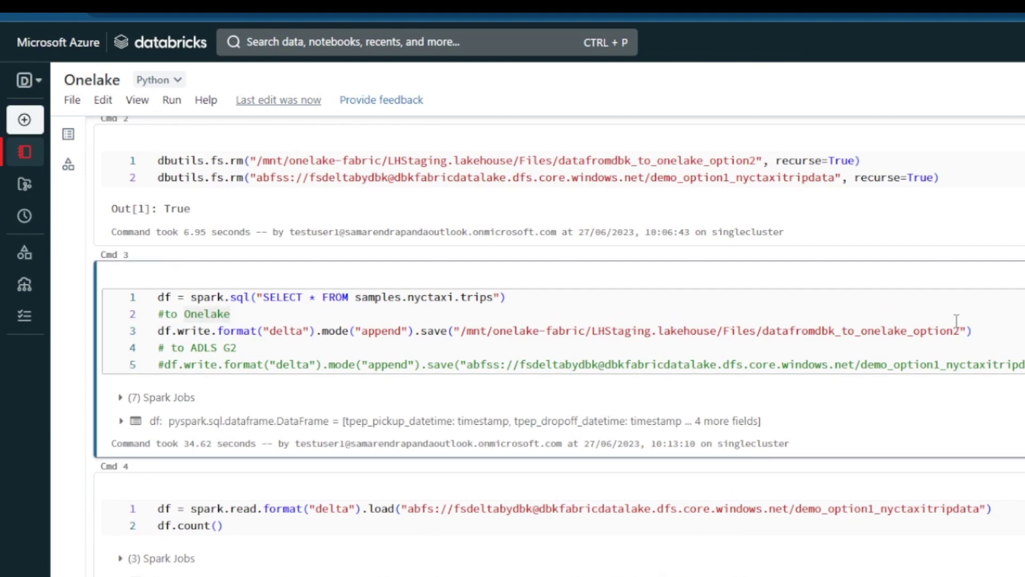
key(shift+Return)
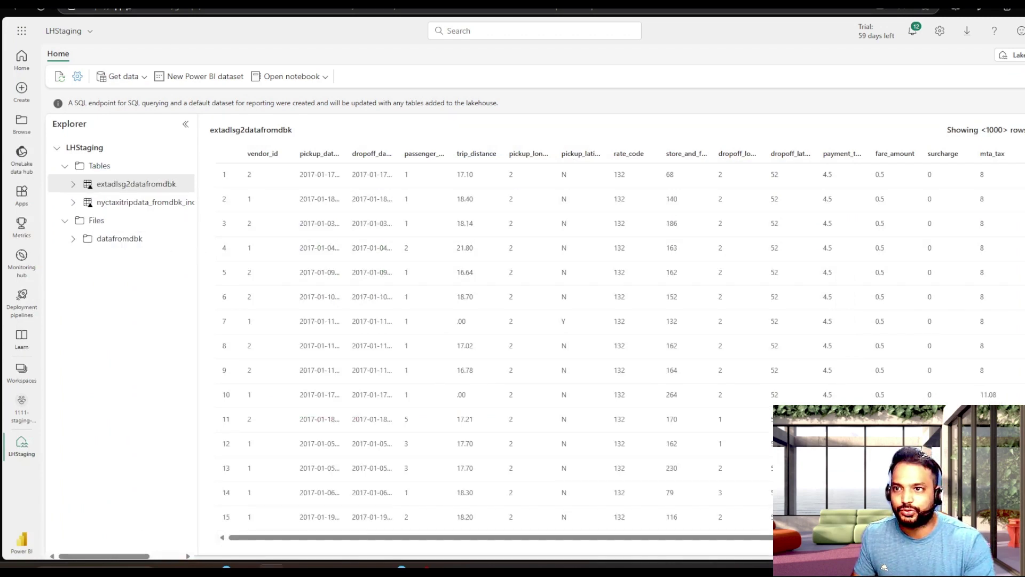
In Microsoft Fabric, refresh the Files section of the LHStaging lakehouse and view the contents of the datafromdbk_to_onelake_option2 folder
right_click(94, 219)
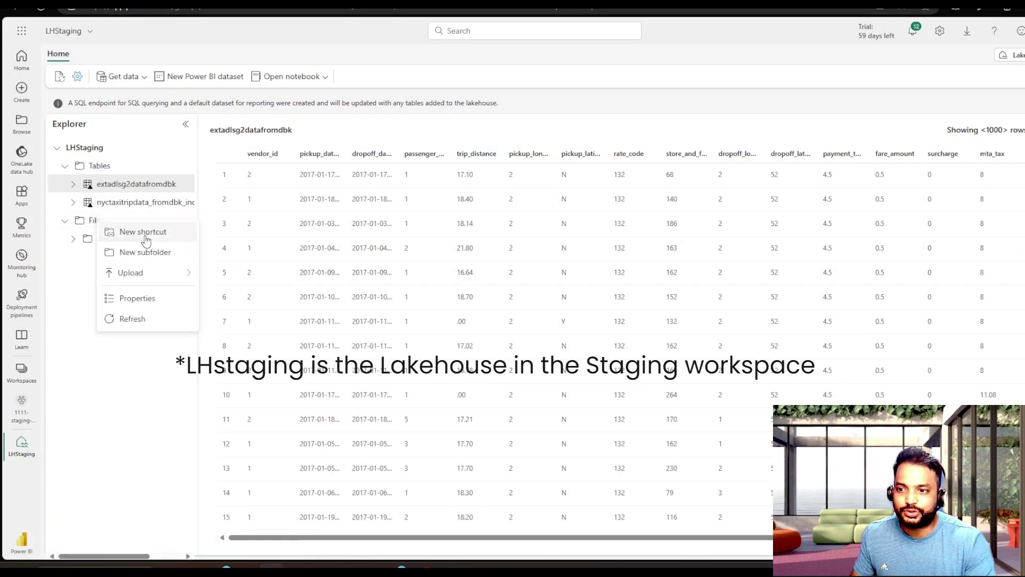
click(130, 320)
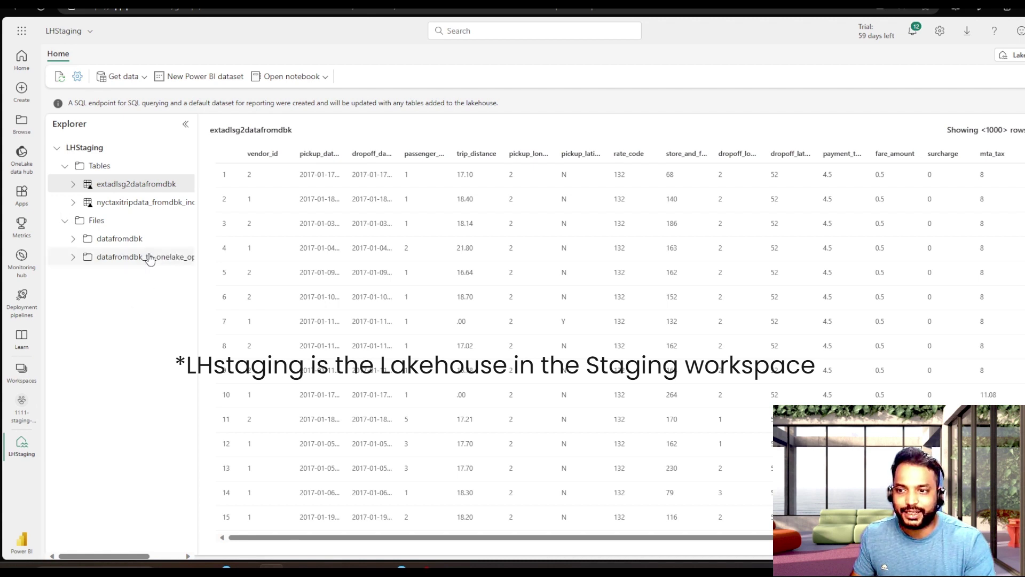
click(148, 257)
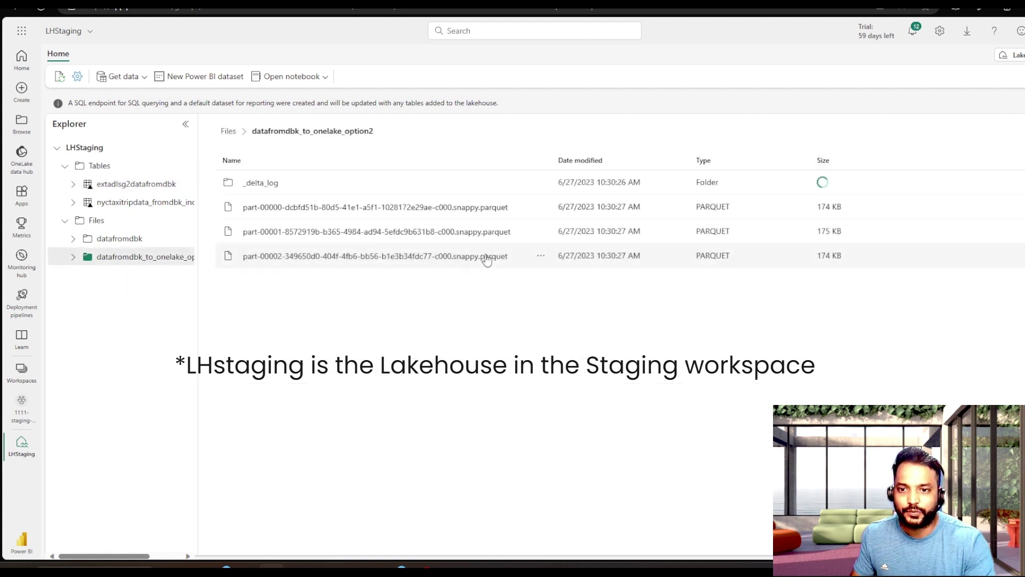
right_click(104, 171)
key(Escape)
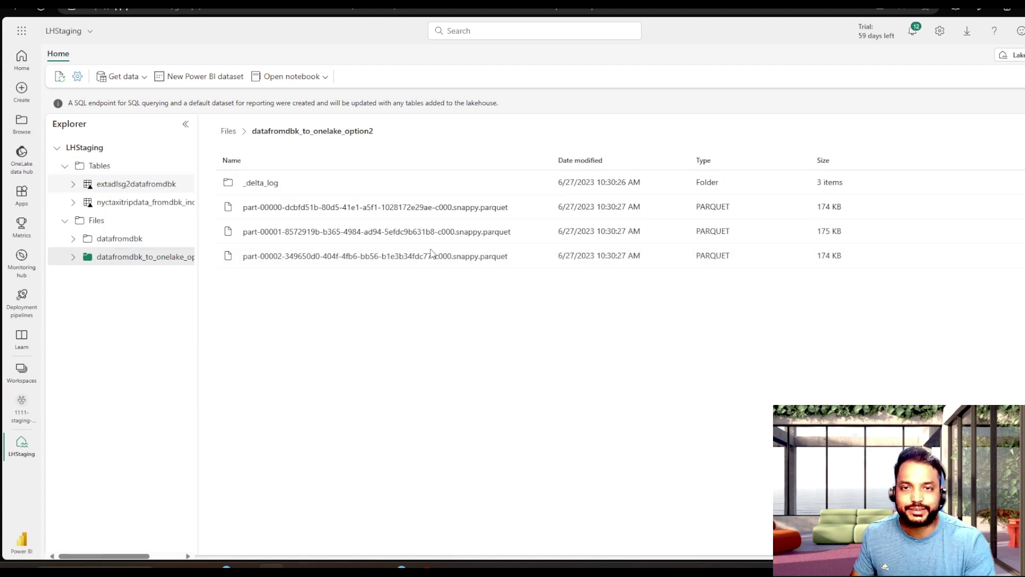